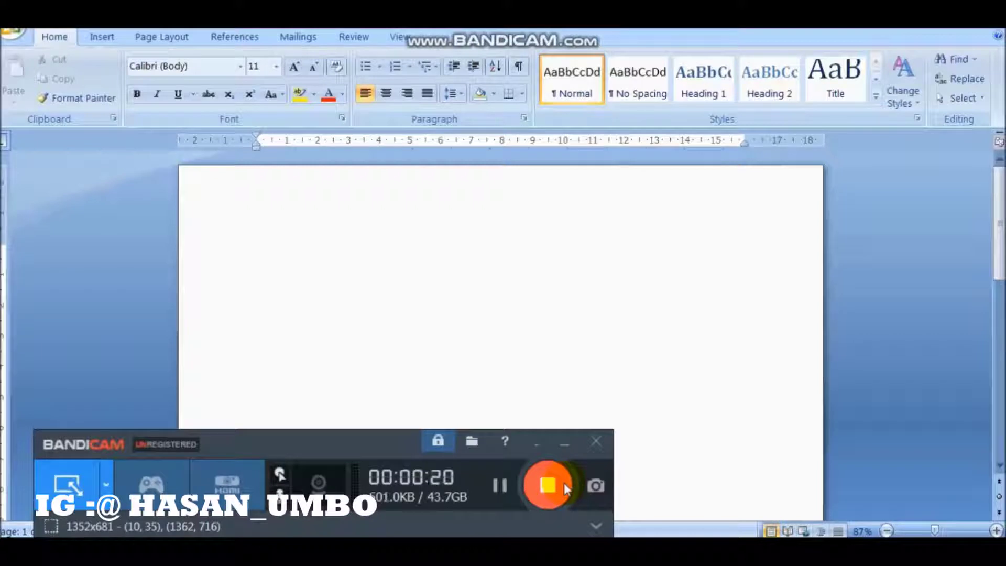
Insert a Stacked Column chart after browsing the line, pie, bar and area chart types.
click(566, 442)
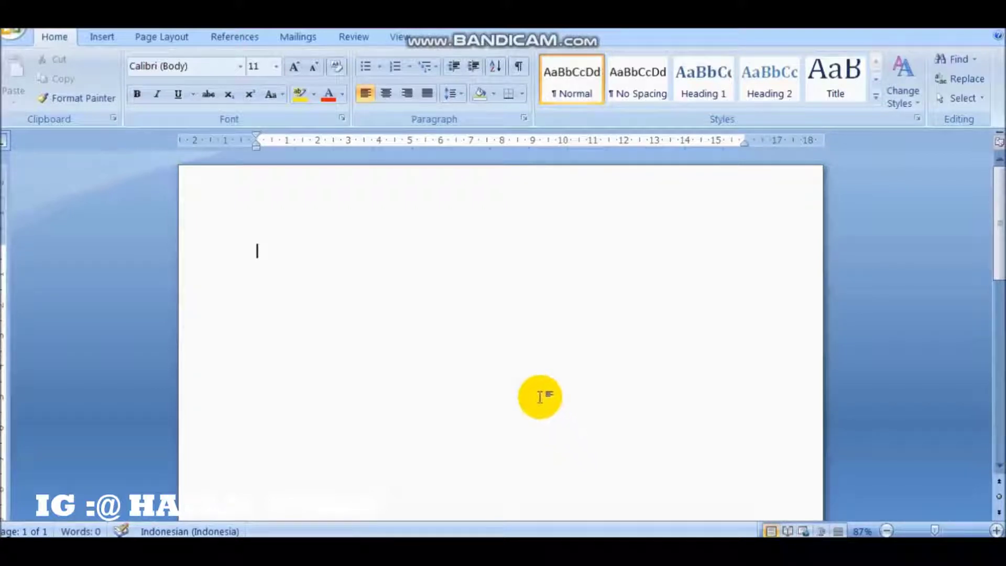
click(102, 38)
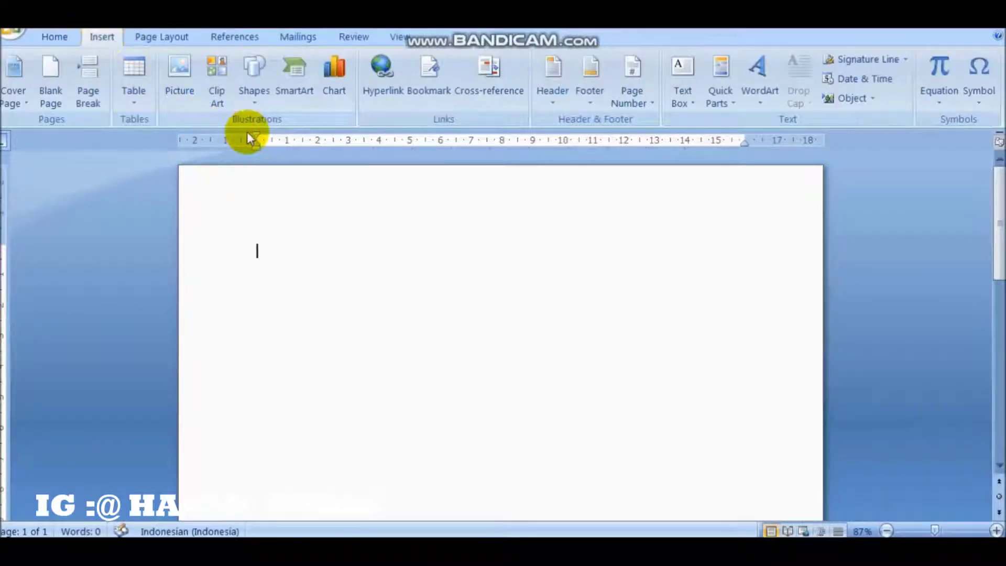
click(334, 100)
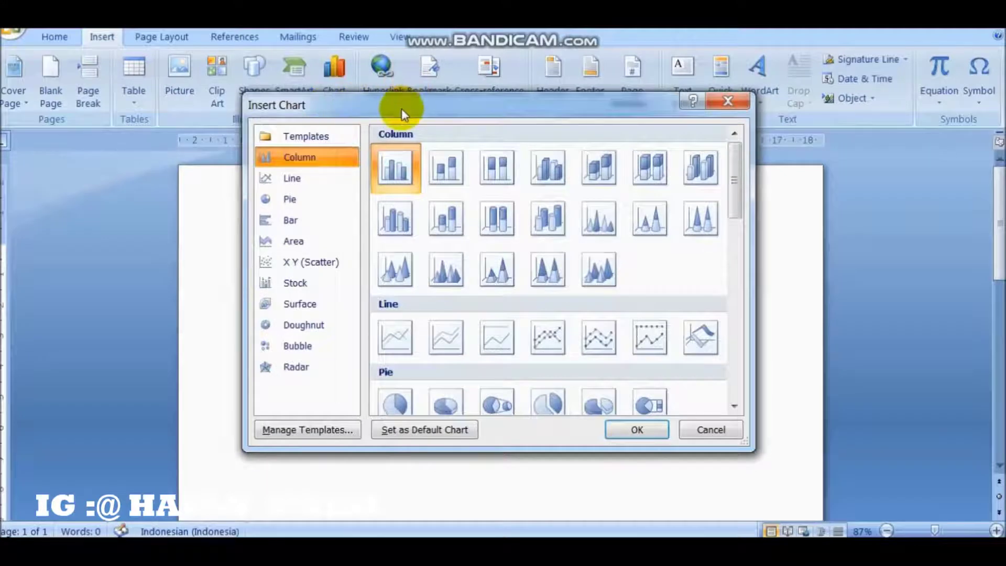
drag(403, 113, 385, 110)
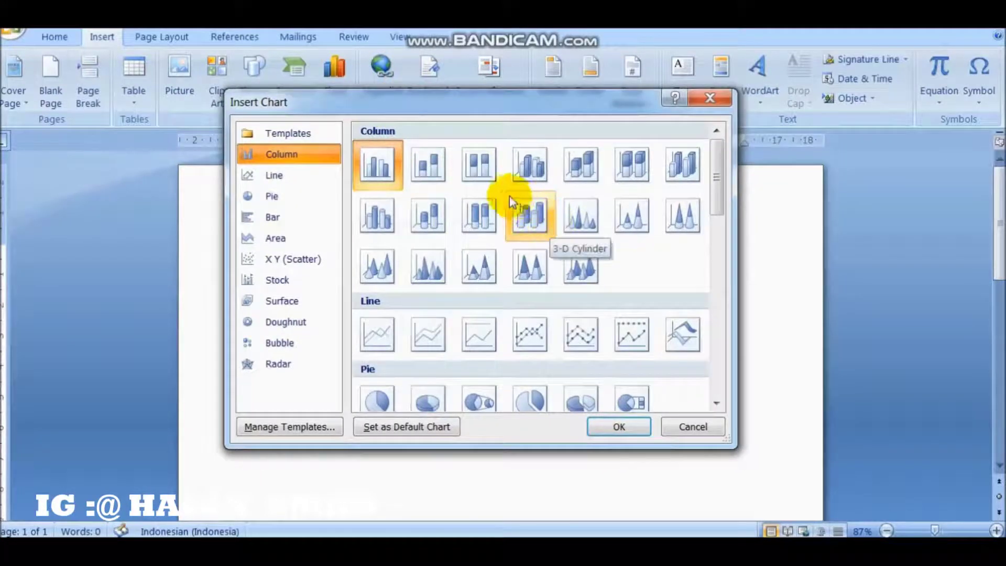
click(284, 180)
click(290, 157)
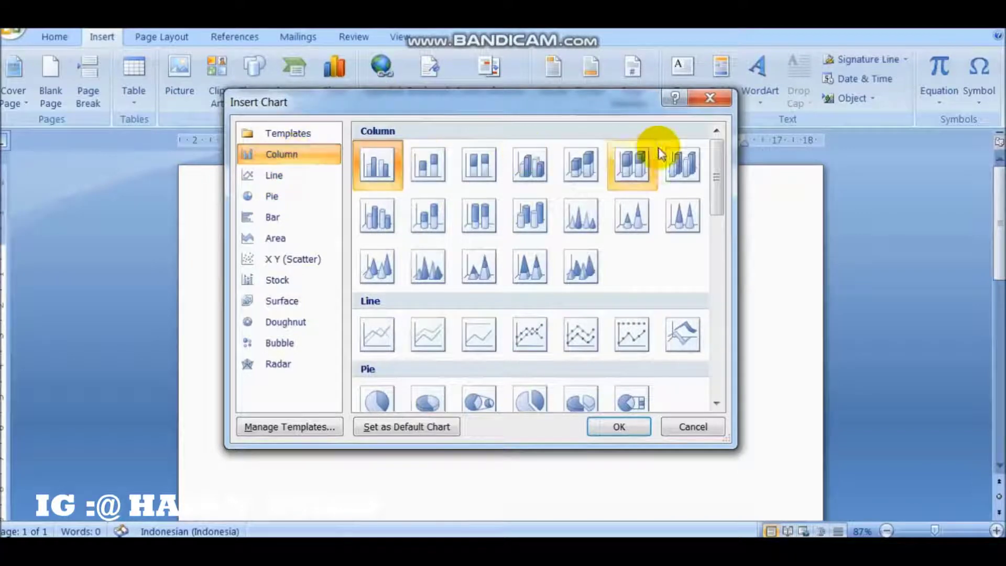
click(272, 198)
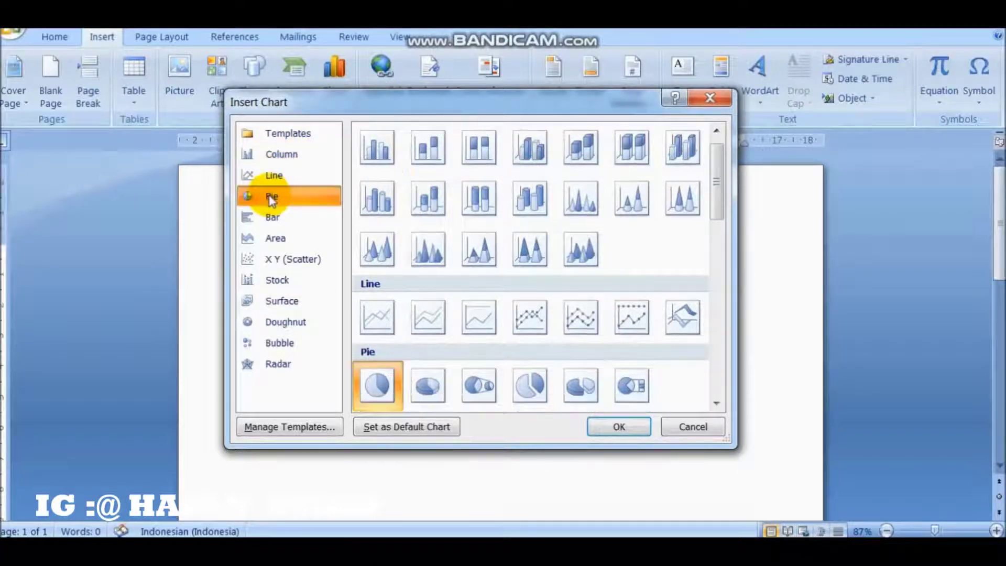
click(296, 218)
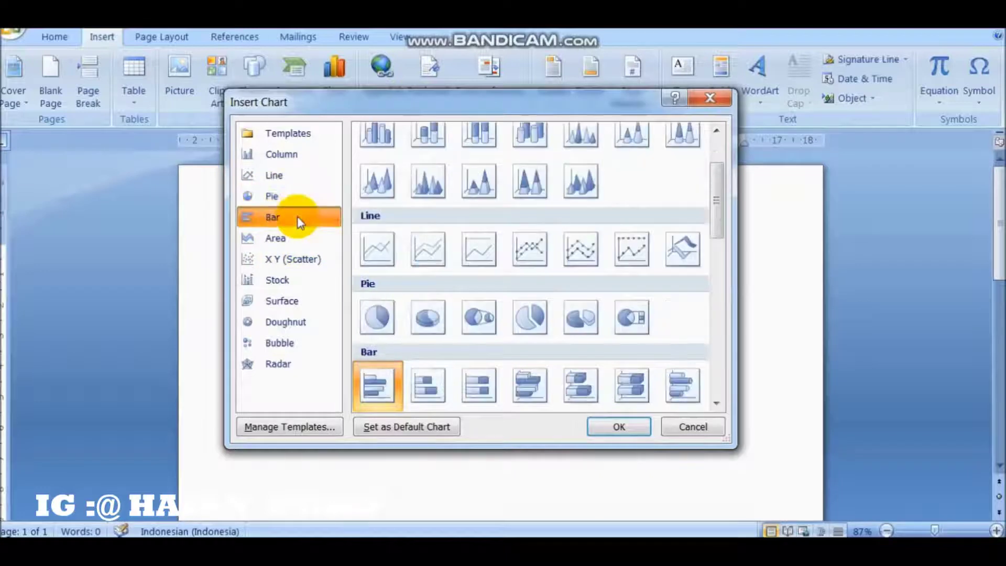
click(298, 238)
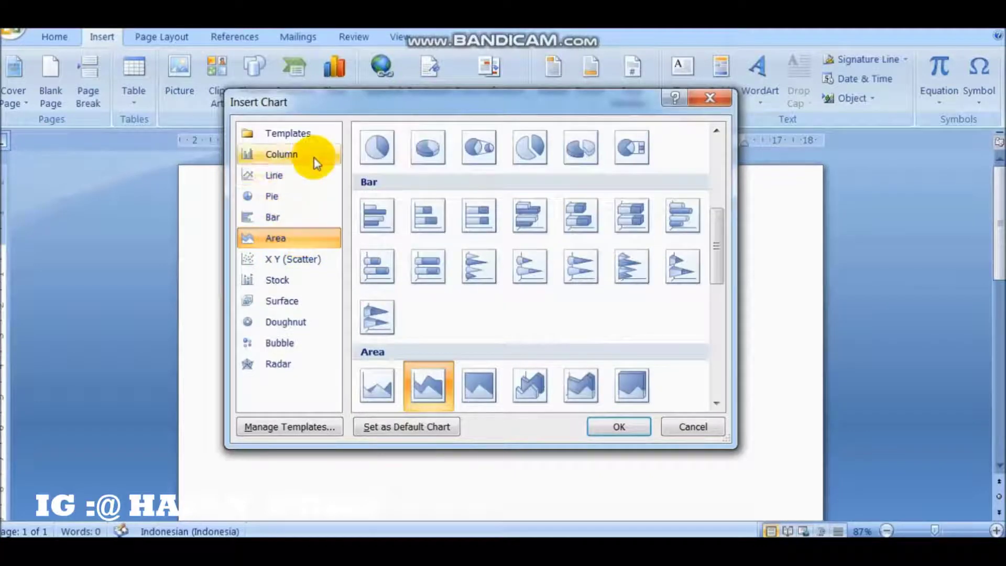
click(313, 156)
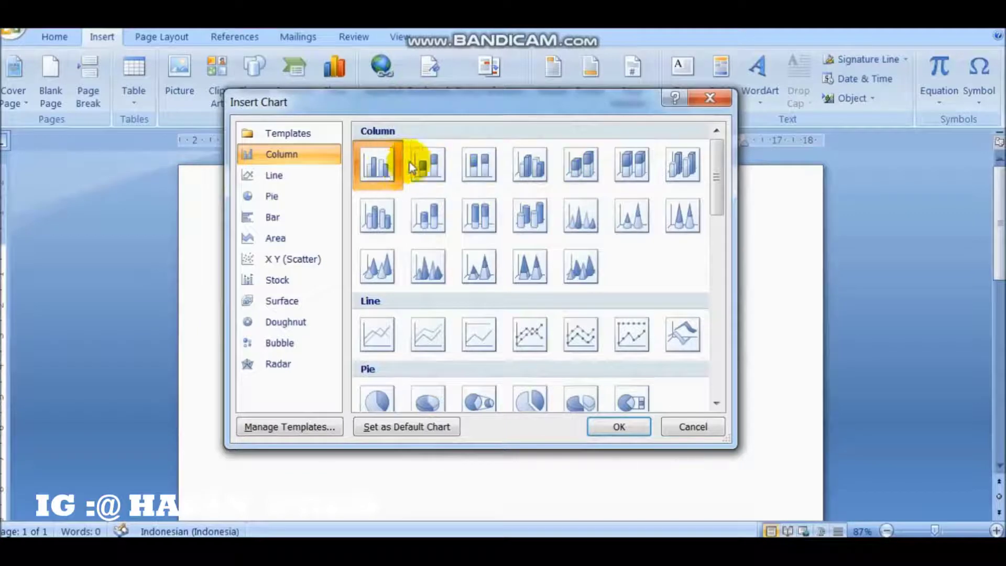
double_click(427, 161)
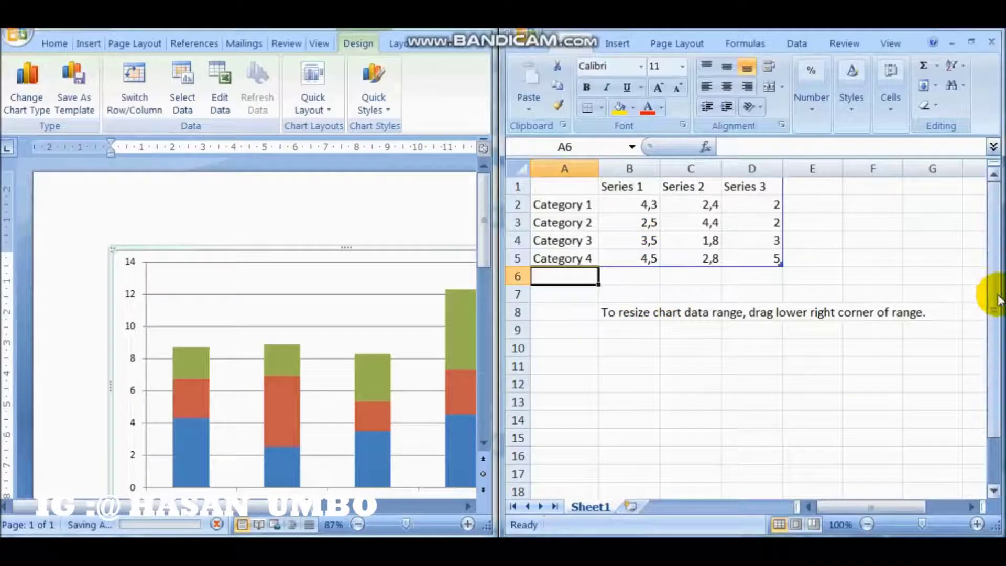
Rename the first series in B1 to 'pelajaran 1'.
drag(989, 292, 991, 275)
text(nial)
key(BackSpace)
key(BackSpace)
key(BackSpace)
key(BackSpace)
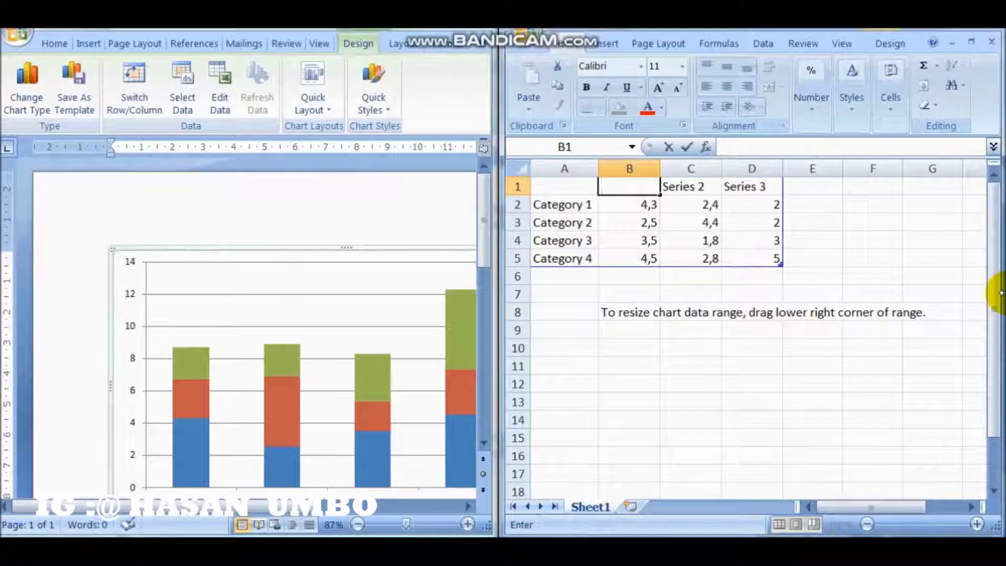
text(pela)
text(jaraan)
key(BackSpace)
key(BackSpace)
text(n 1)
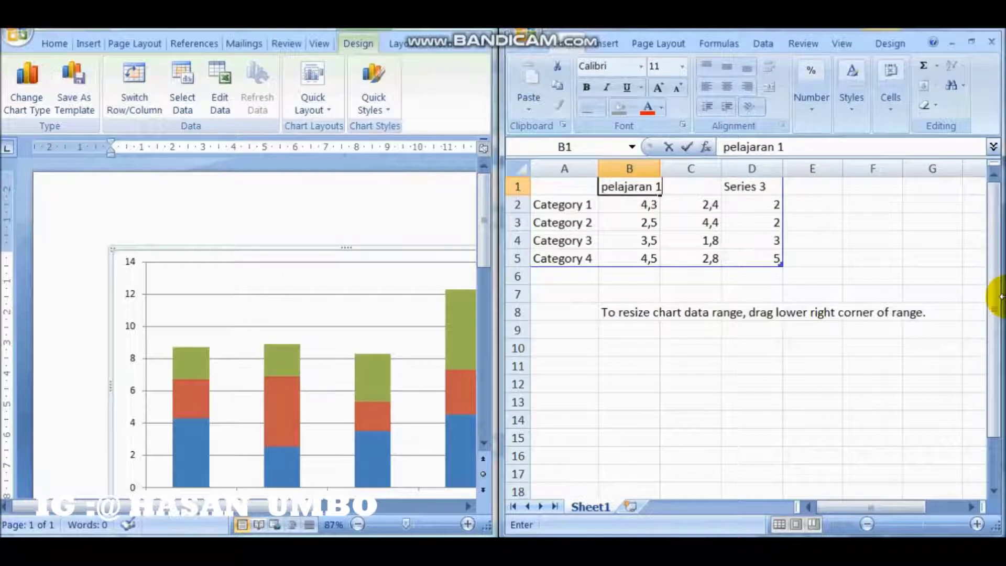
click(660, 168)
Resize column B to a normal width and centre its contents.
double_click(661, 169)
click(661, 169)
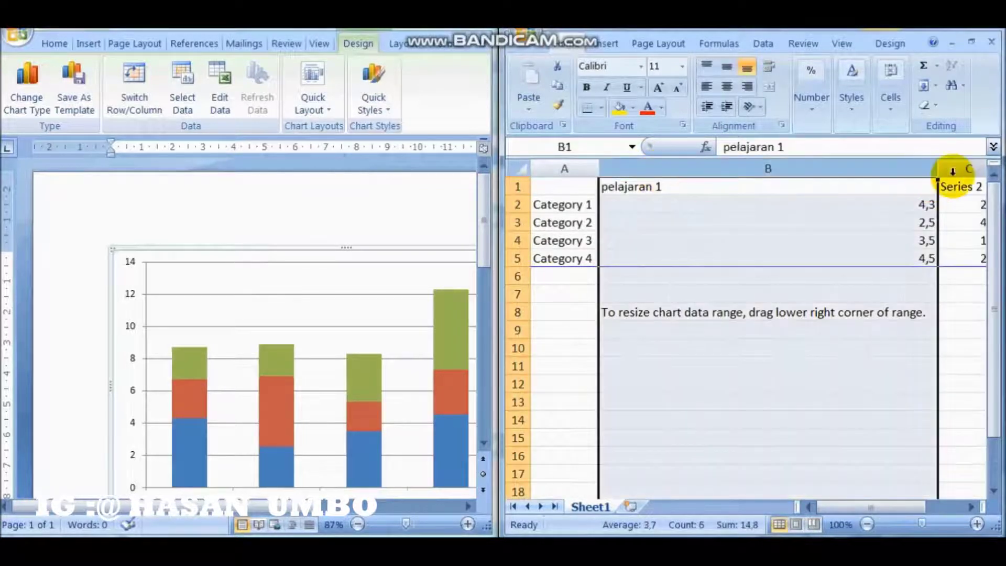
click(937, 175)
click(936, 170)
drag(936, 170, 662, 171)
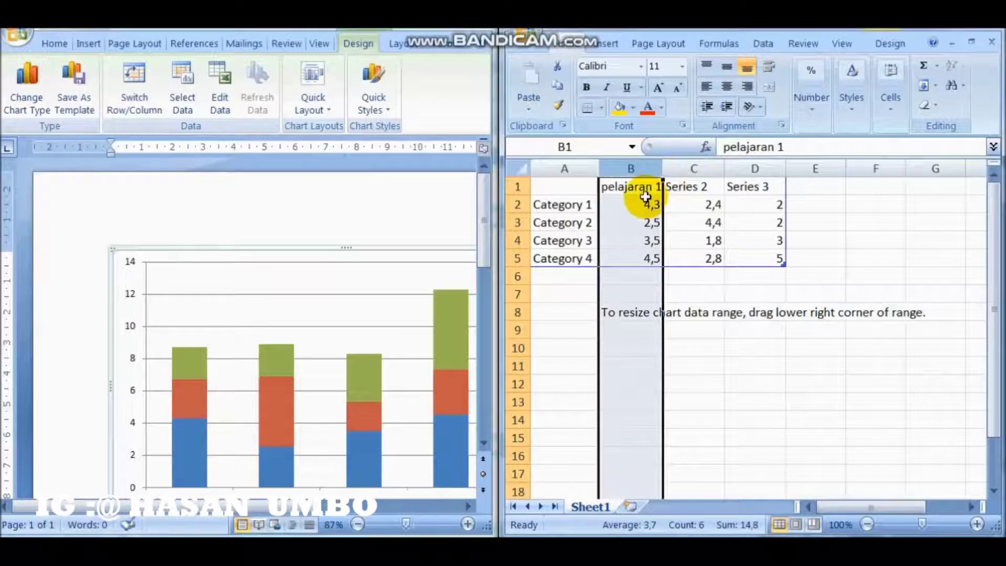
click(729, 84)
click(766, 221)
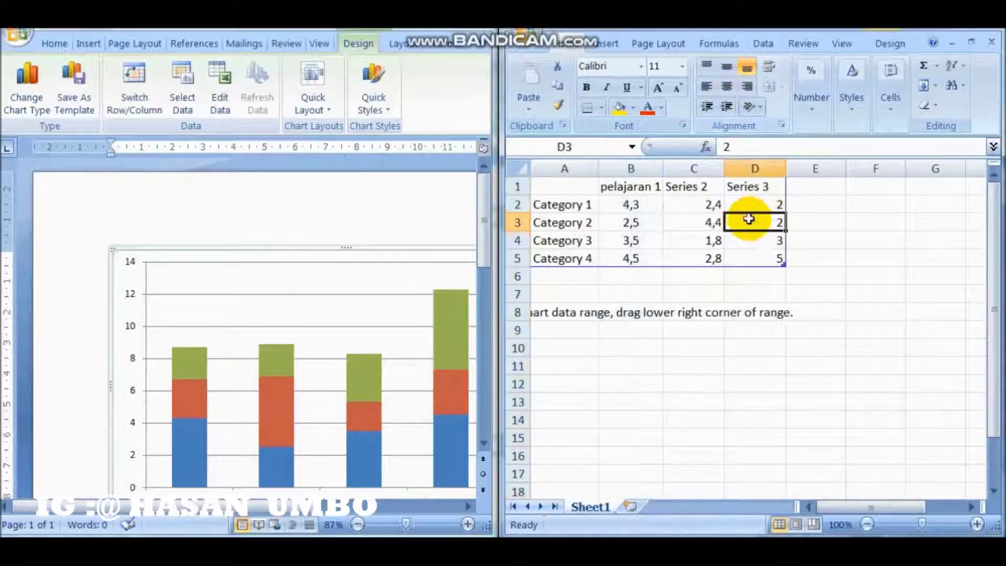
Rename the second series in C1 to 'perjaran 2'.
click(693, 184)
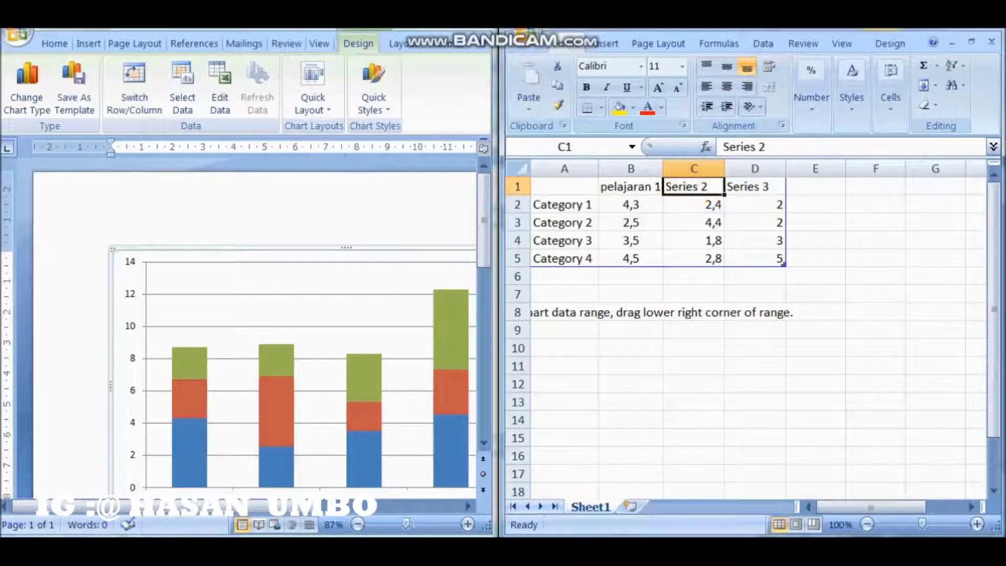
text(perjala)
key(BackSpace)
key(BackSpace)
text(ran)
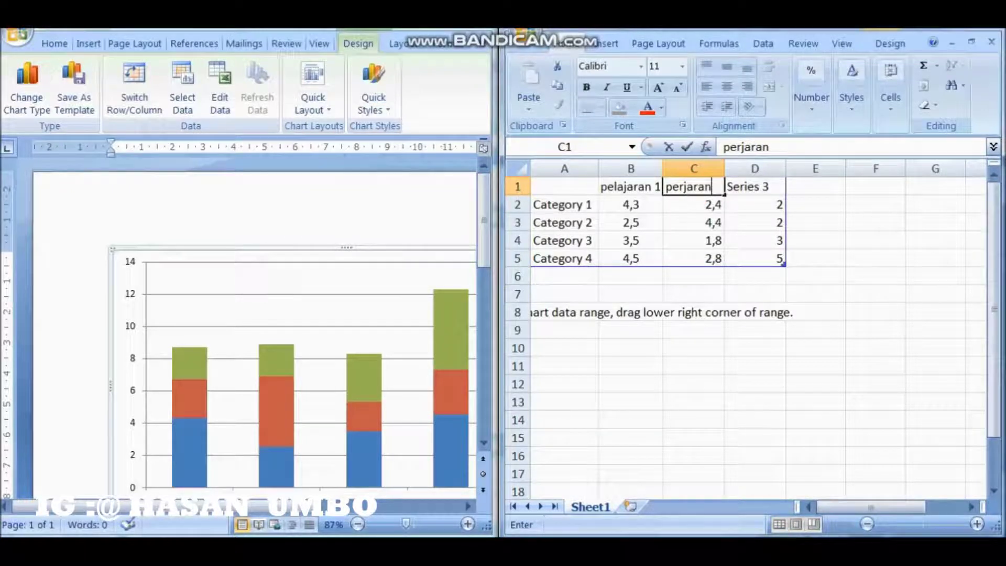
text( 2)
click(759, 190)
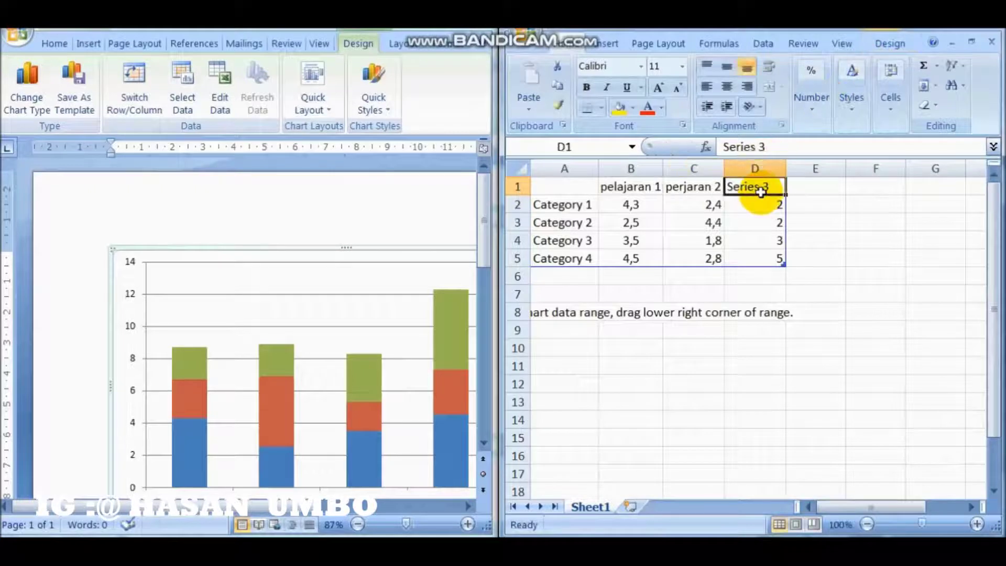
Replace 'Series 3' in D1 with 'pelajaran 3' and clear the stray text in A2.
click(765, 147)
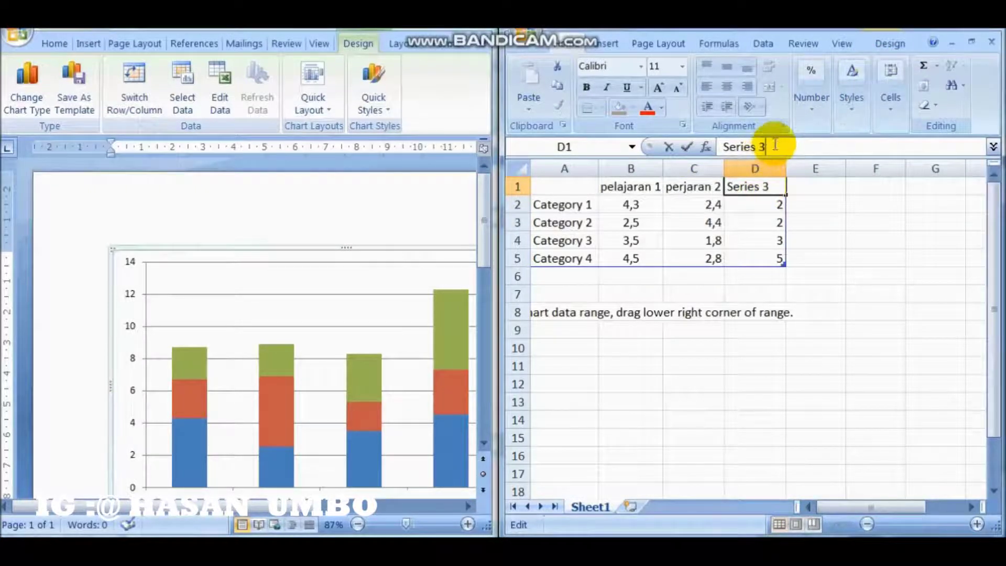
drag(775, 146, 676, 147)
key(Delete)
text(pelar)
key(BackSpace)
text(jaran 3)
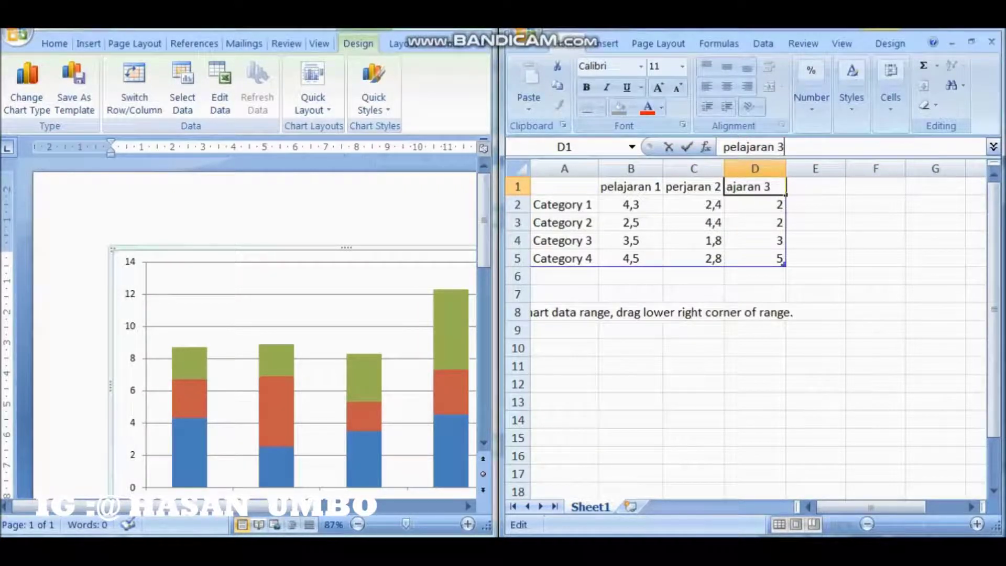
click(566, 209)
text(nama)
key(BackSpace)
key(BackSpace)
key(BackSpace)
key(BackSpace)
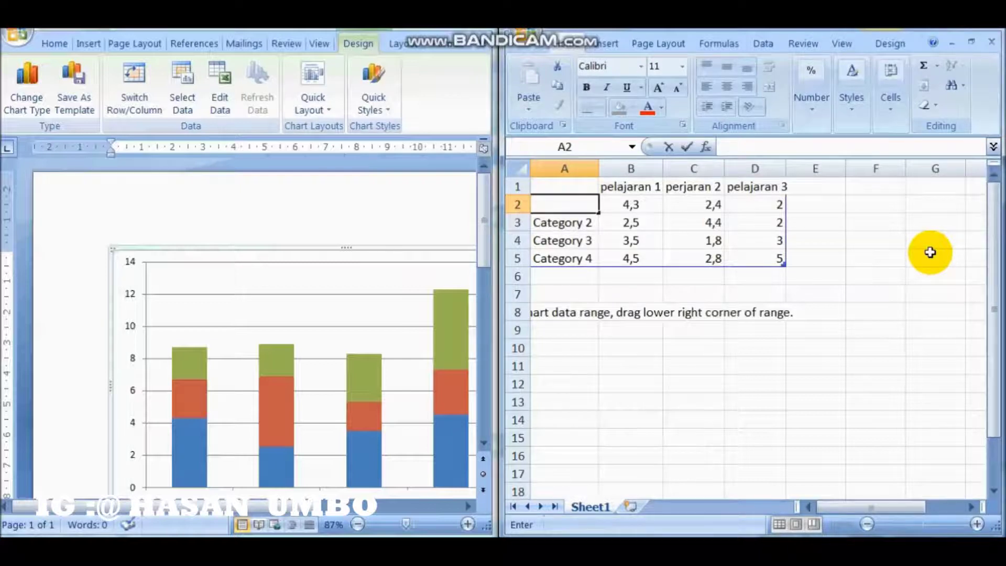
Name the categories a, b, c and d in A2:A5.
text(a)
key(Return)
text(b)
key(Return)
text(c)
key(Return)
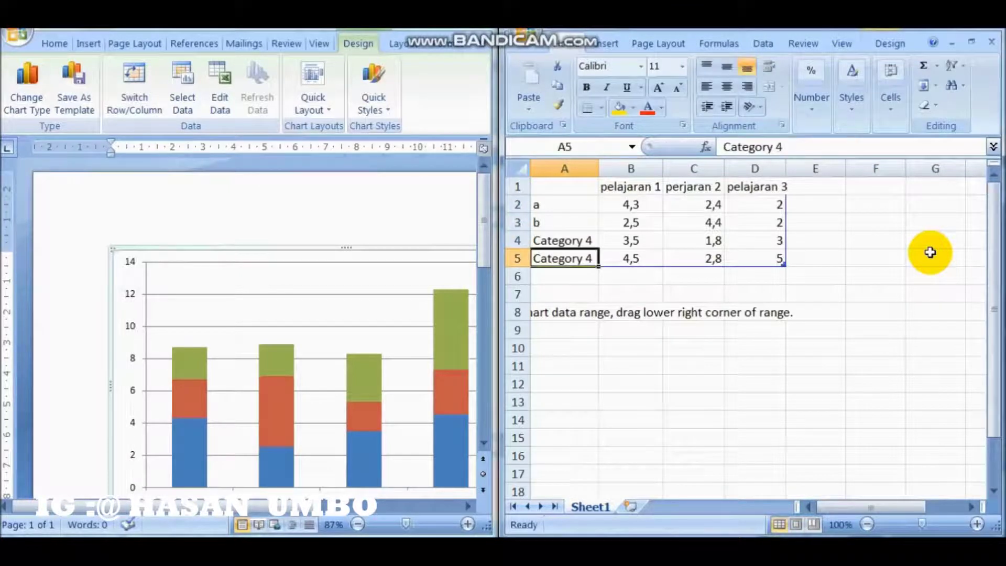
text(d)
key(Up)
text(c)
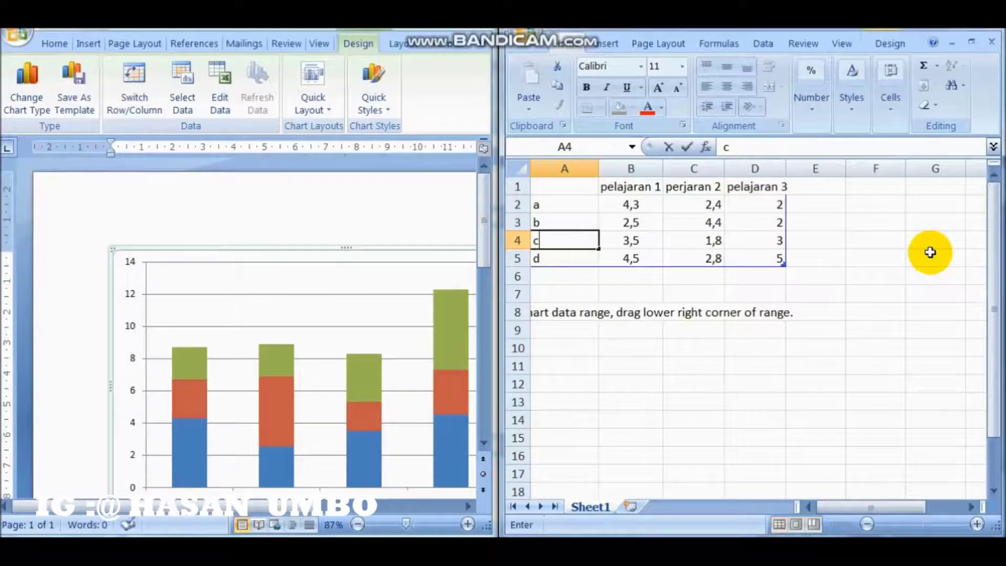
key(Tab)
Enter pelajaran 1 values 80, 60, 90 and 100 for categories a–d.
key(Up)
key(Up)
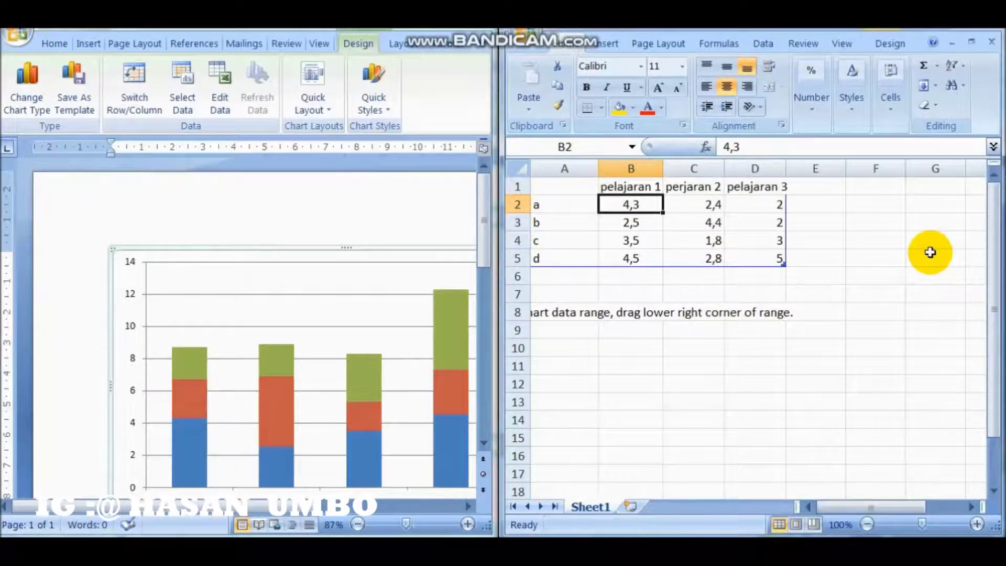
text(80)
key(Return)
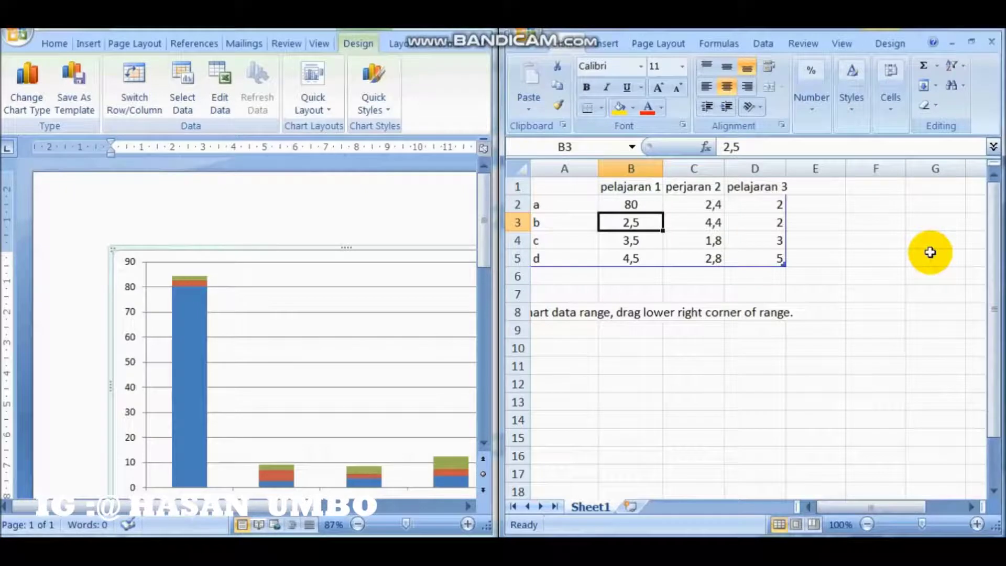
text(60)
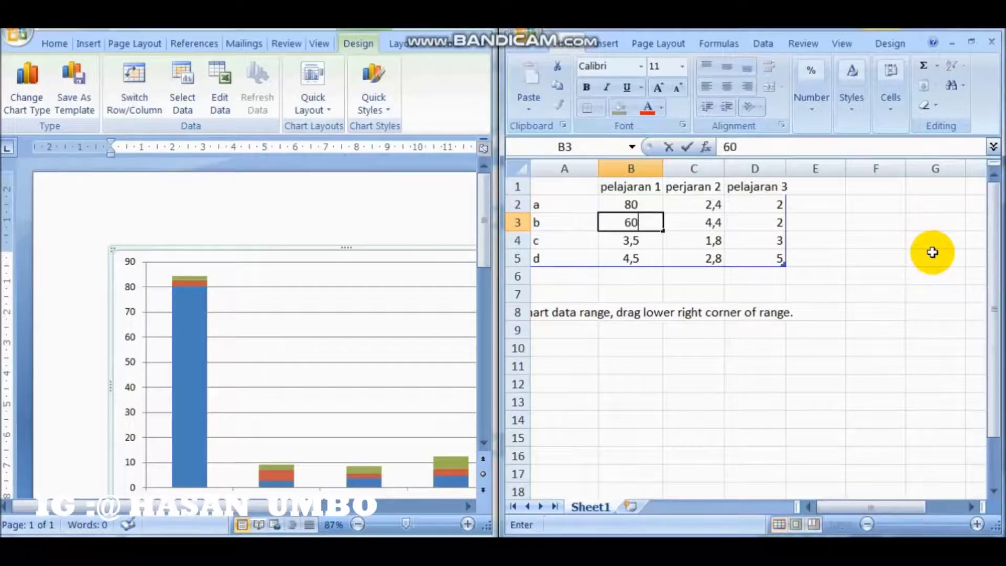
key(Tab)
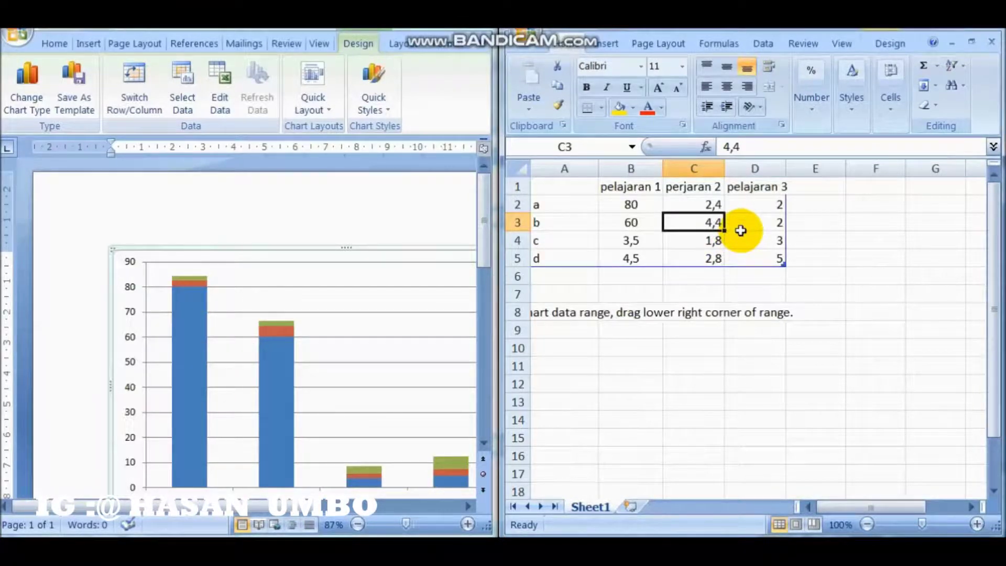
key(Down)
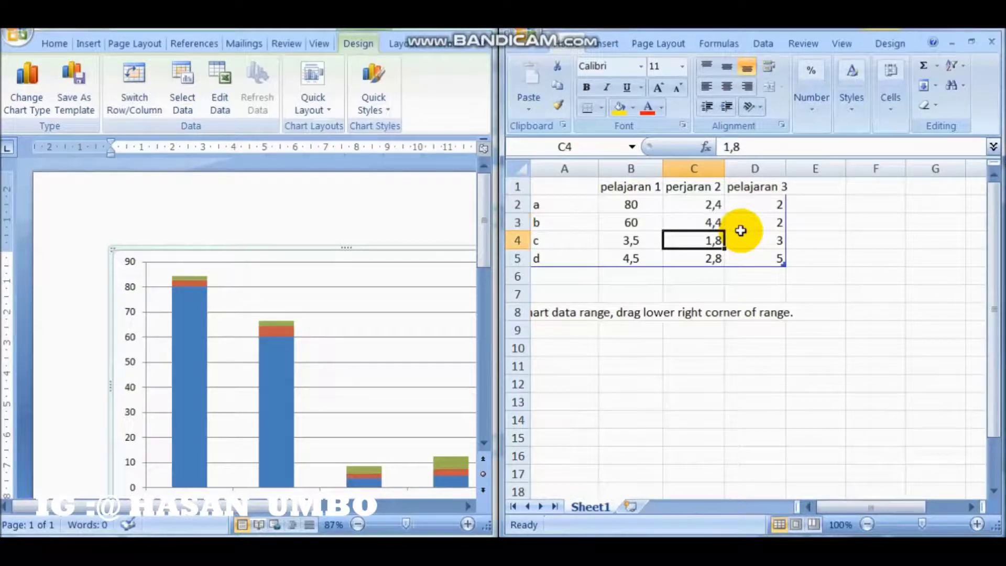
key(Left)
key(Left)
key(Right)
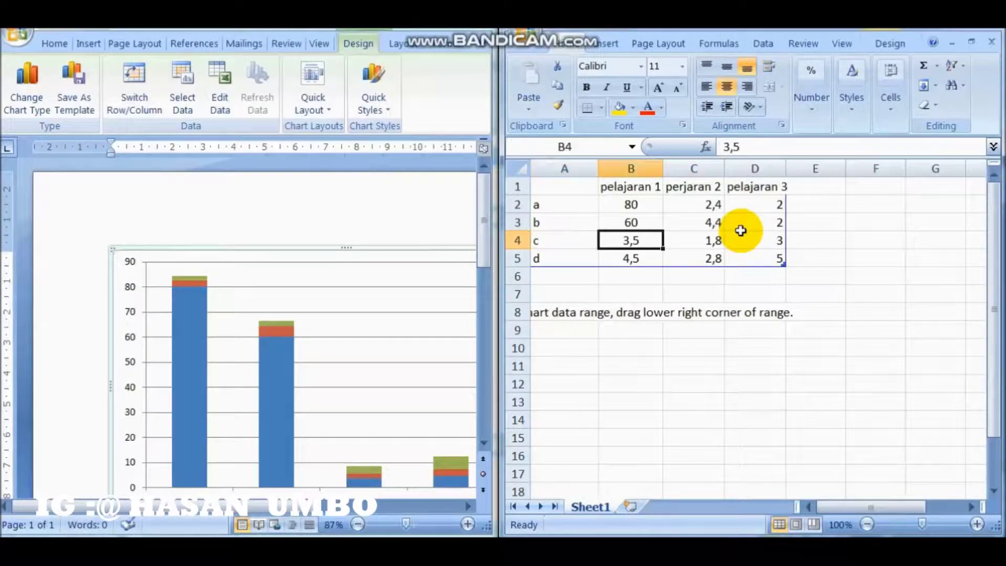
text(90)
key(Return)
key(Up)
key(Down)
text(1000)
key(BackSpace)
key(Tab)
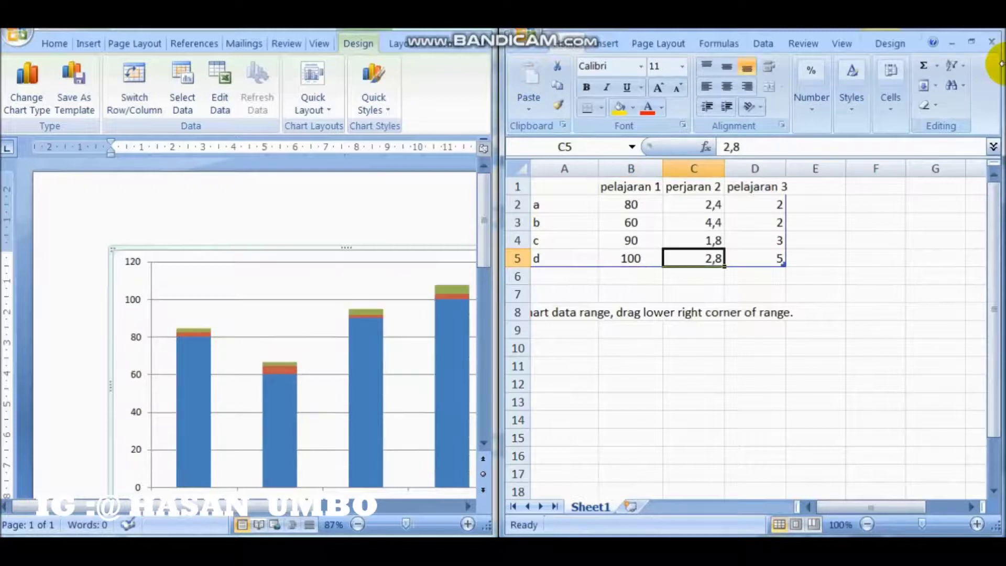
Move through the sheet to the perjaran 2 and pelajaran 3 value cells.
key(Left)
key(Up)
key(Right)
key(Up)
key(Right)
key(Up)
key(Left)
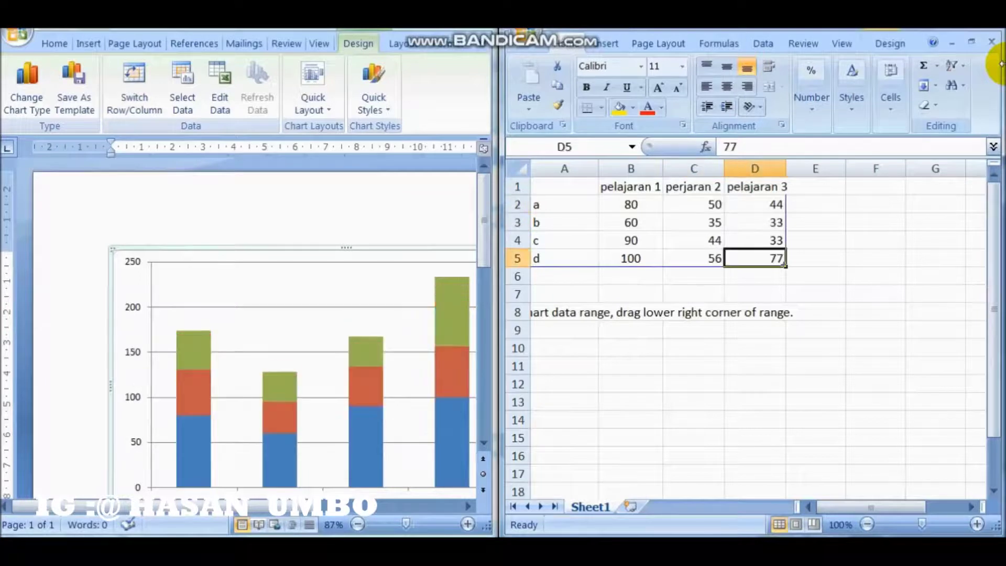
key(Up)
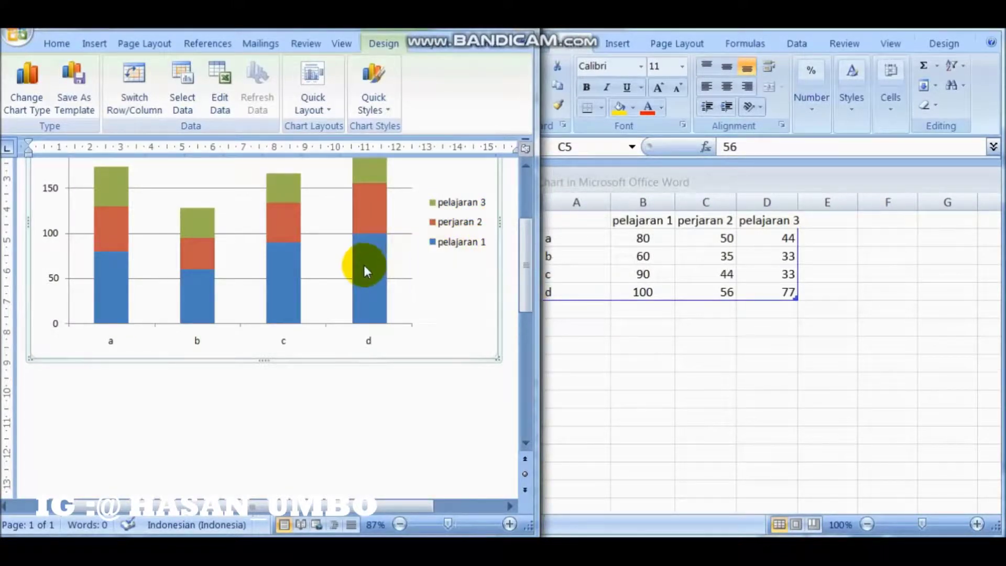
Close the chart's Excel data sheet.
scroll(529, 243, up, 3)
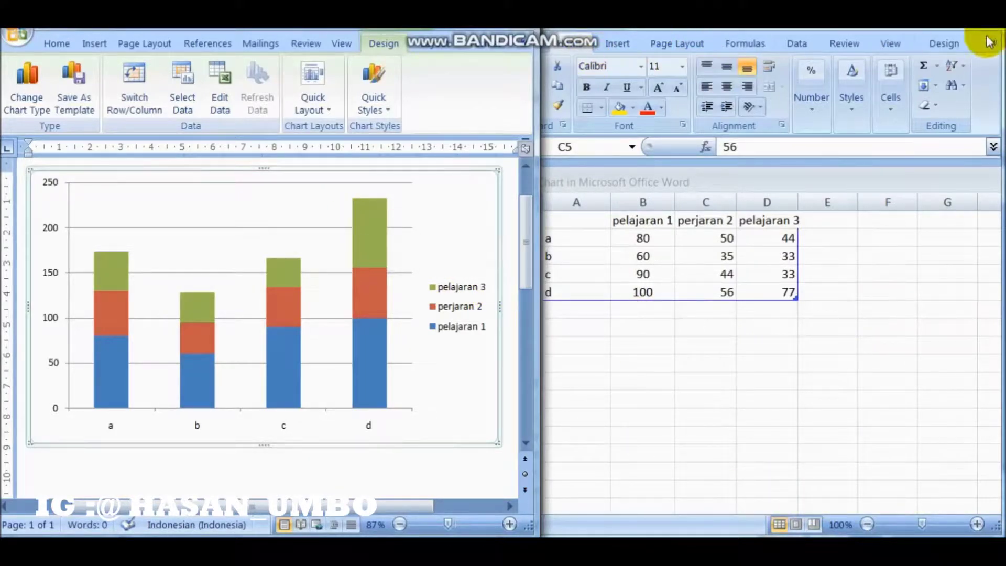
click(970, 47)
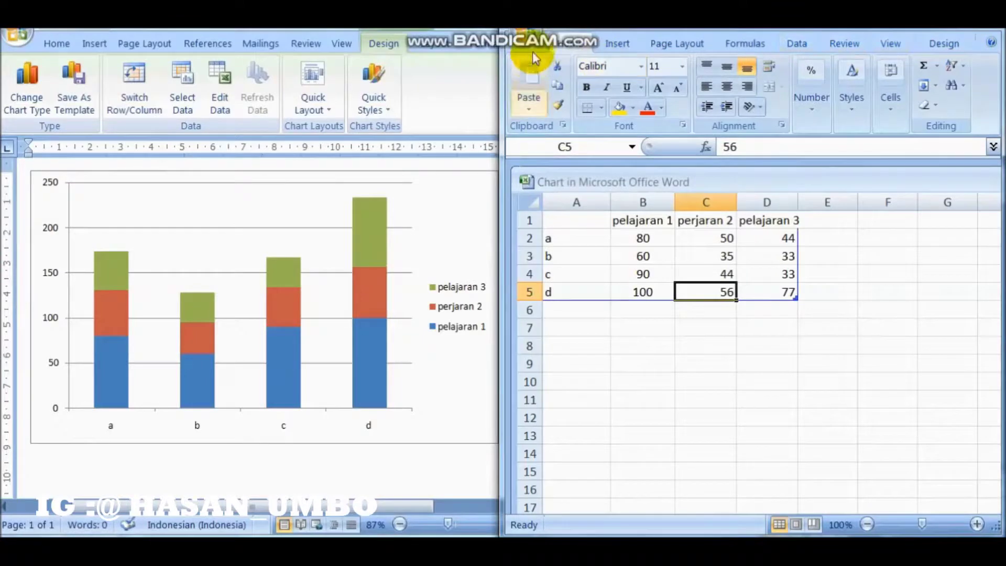
click(524, 39)
click(722, 31)
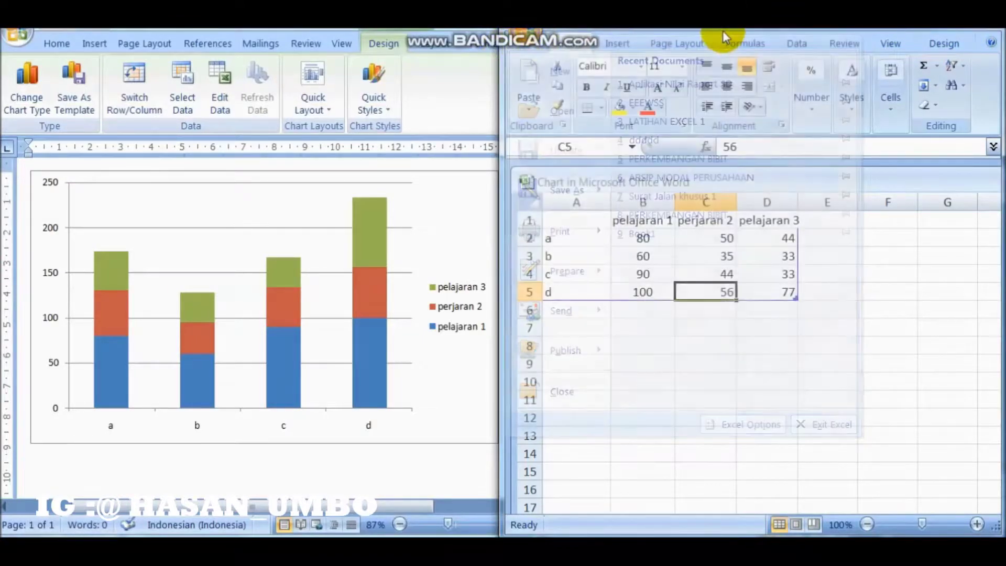
drag(724, 30, 729, 41)
drag(869, 29, 855, 54)
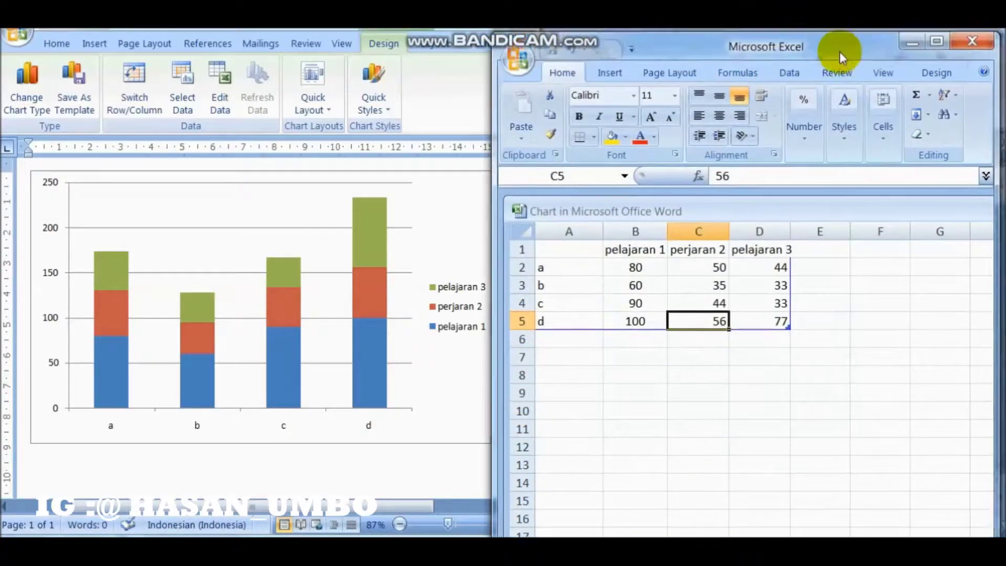
click(967, 47)
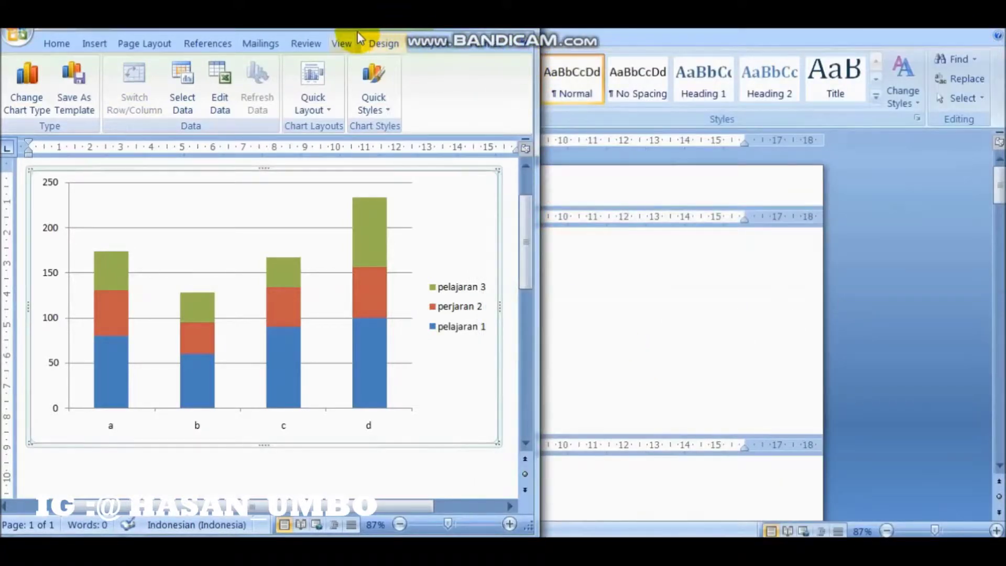
Maximise the Word window to show the finished stacked column chart.
drag(357, 29, 570, 92)
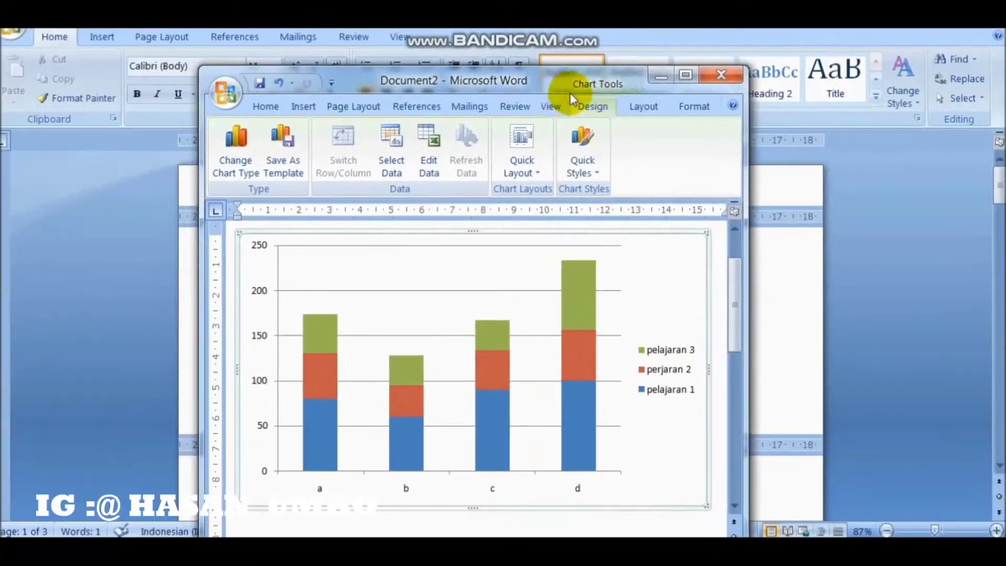
click(695, 72)
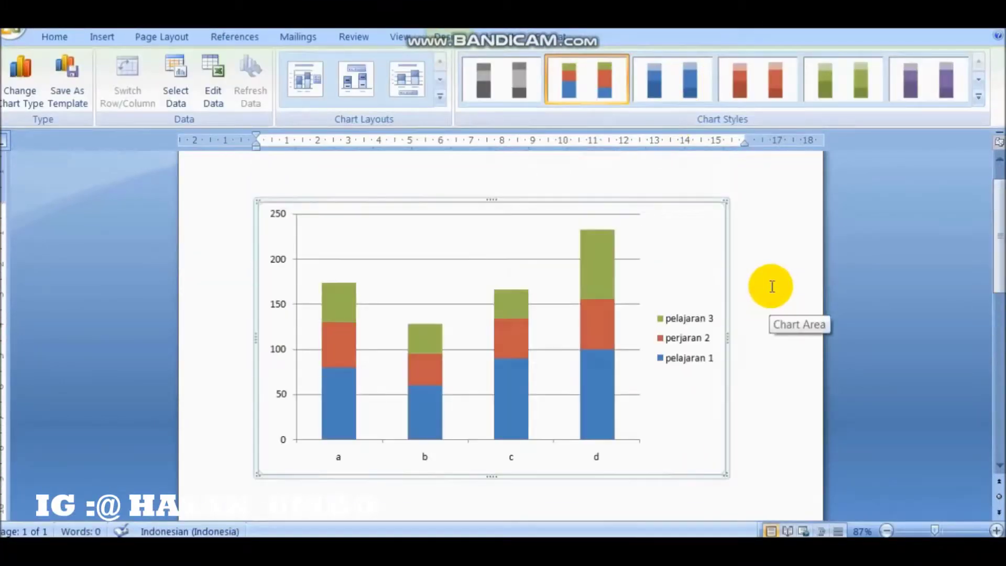
scroll(772, 283, up, 1)
scroll(772, 284, down, 3)
scroll(774, 279, up, 3)
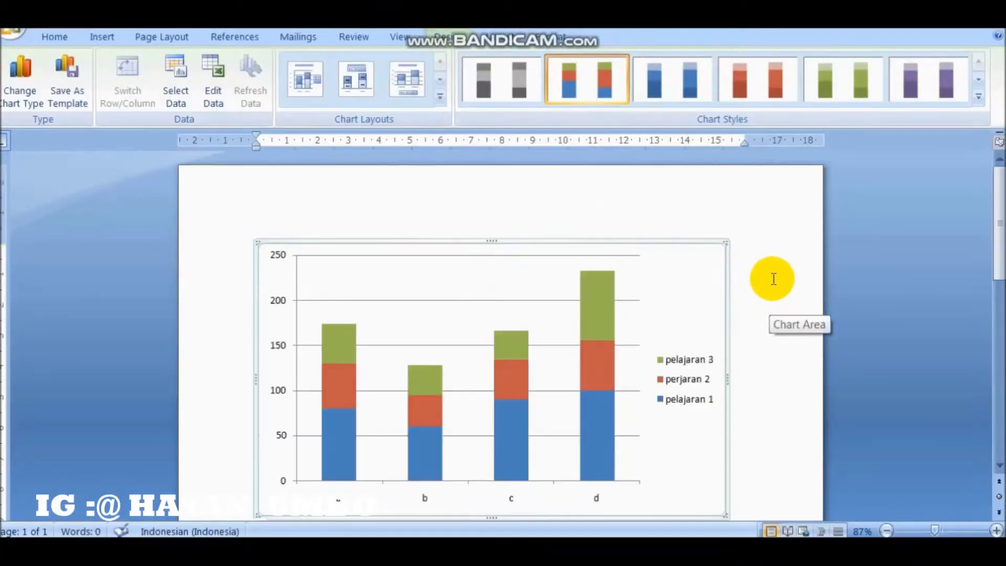